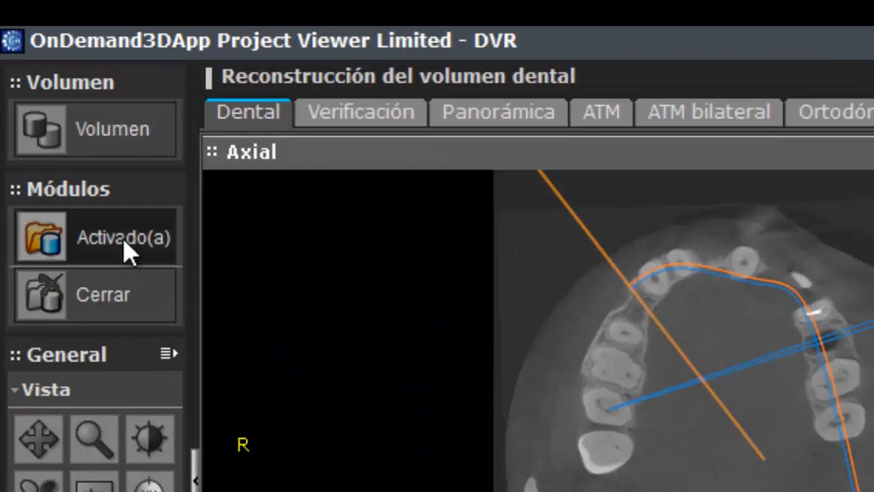
{"action": "left_click", "coordinate": [46, 91]}
{"action": "left_click", "coordinate": [231, 306]}
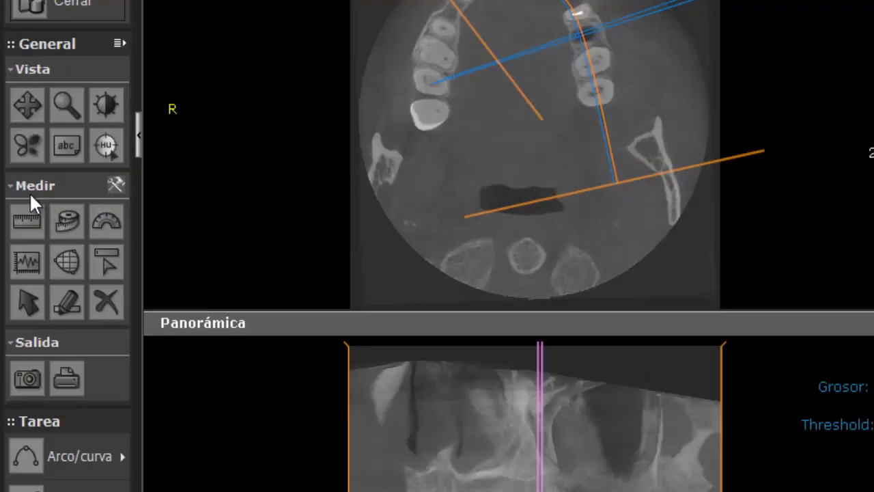
Reorient the volume with axis and resegmentation to about R-L -12.6 and A-P 3.1, using the 3D and coronal views, and accept it.
{"action": "left_click", "coordinate": [9, 186]}
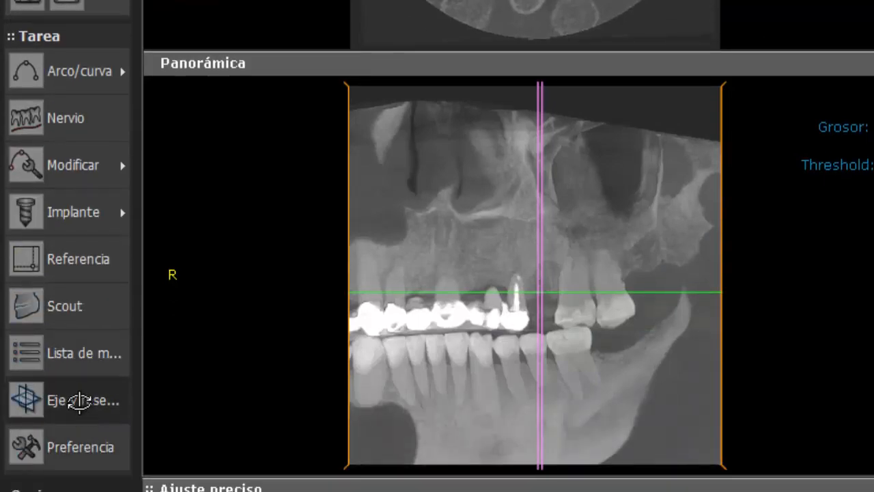
{"action": "left_click", "coordinate": [79, 401]}
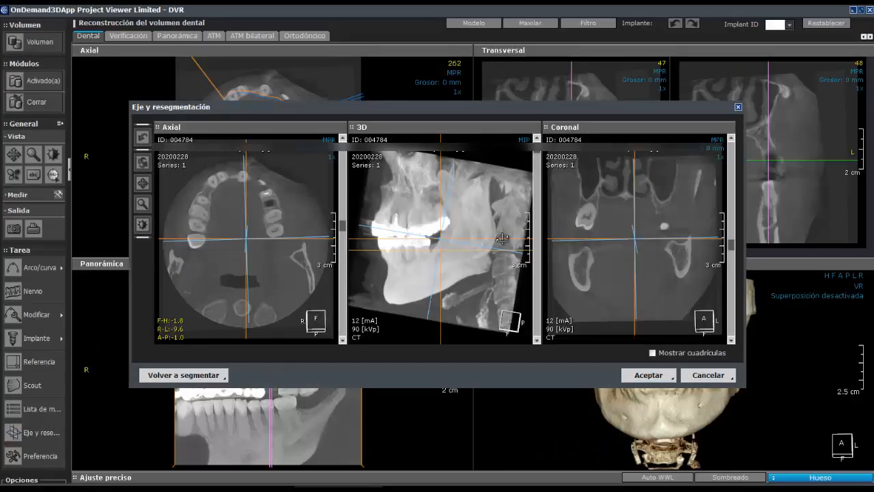
{"action": "left_click_drag", "start_coordinate": [503, 236], "coordinate": [495, 273]}
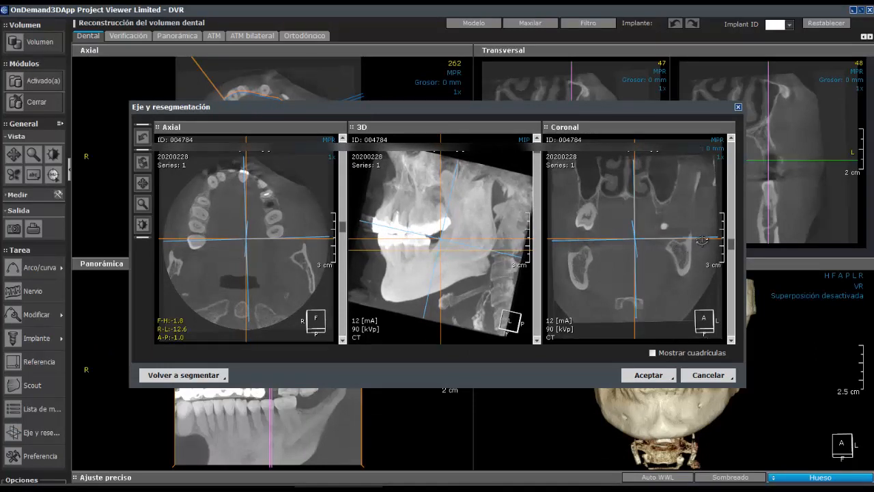
{"action": "left_click_drag", "start_coordinate": [702, 241], "coordinate": [702, 245]}
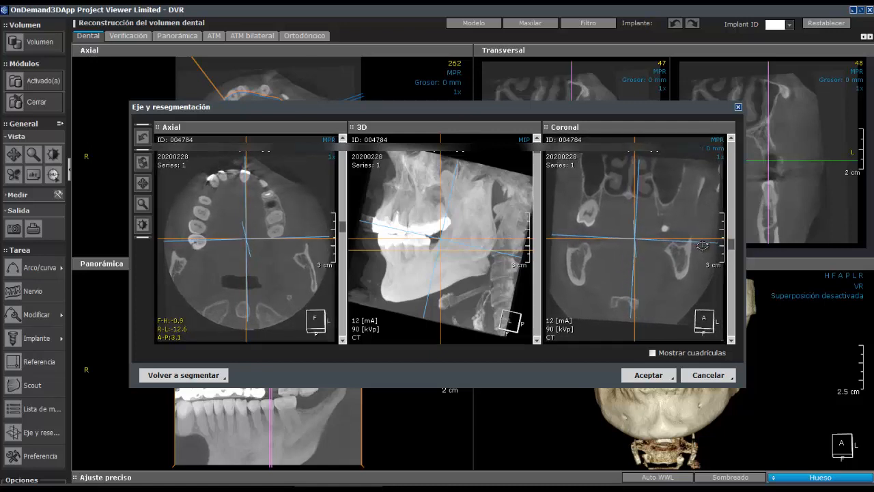
{"action": "left_click", "coordinate": [648, 375]}
Turn the 3D skull to show its left side and bring the axial view to slice 253.
{"action": "scroll", "coordinate": [470, 135], "scroll_direction": "down", "scroll_amount": 3}
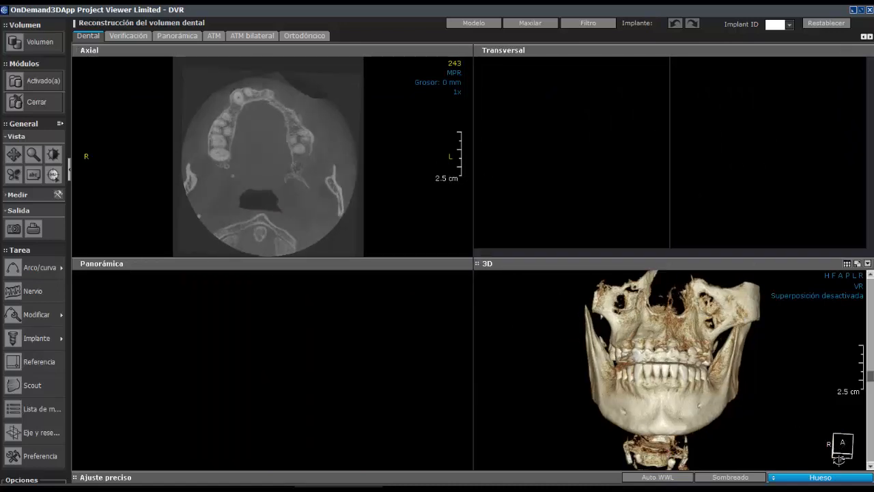
{"action": "left_click_drag", "start_coordinate": [839, 459], "coordinate": [786, 442]}
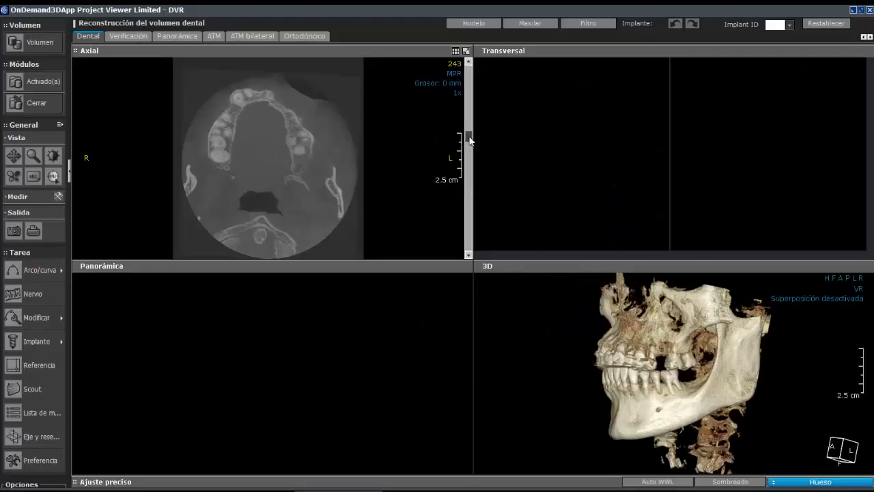
{"action": "left_click_drag", "start_coordinate": [470, 140], "coordinate": [468, 144]}
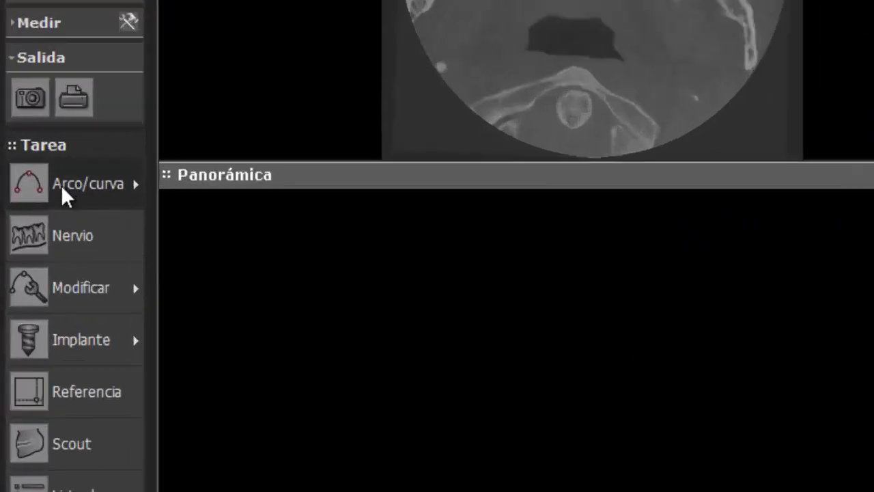
Draw the dental arch curve on the axial slice from the patient's right front teeth around to behind the left molars.
{"action": "left_click", "coordinate": [57, 186]}
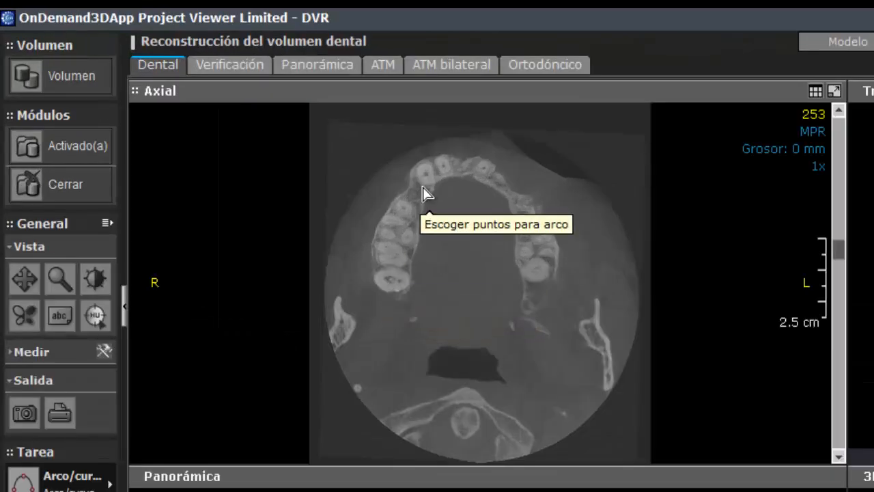
{"action": "left_click", "coordinate": [424, 177]}
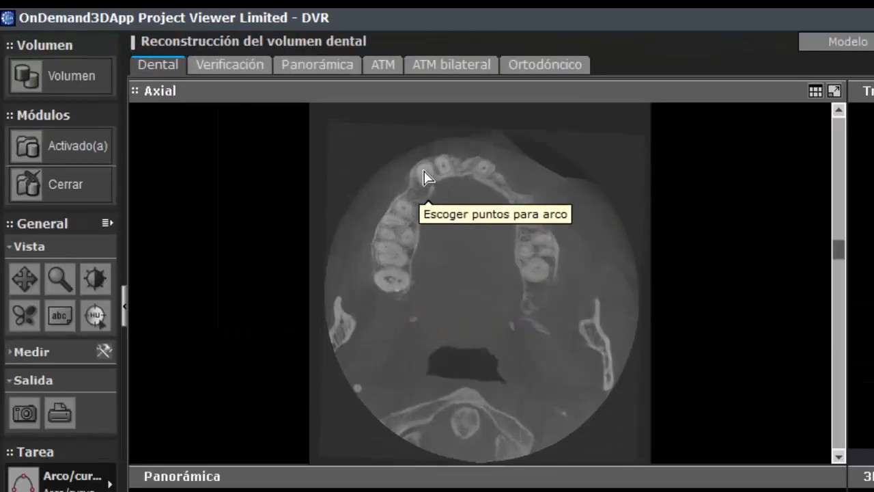
{"action": "left_click", "coordinate": [479, 166]}
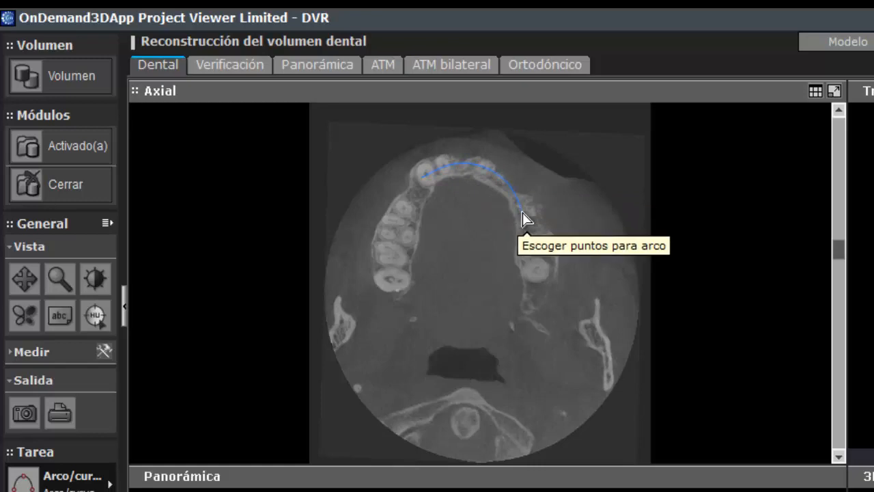
{"action": "double_click", "coordinate": [533, 321]}
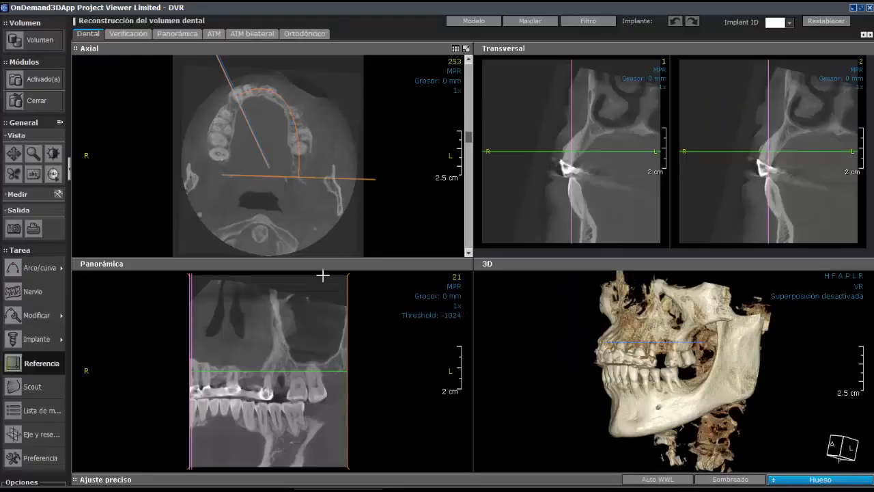
{"action": "left_click", "coordinate": [323, 275]}
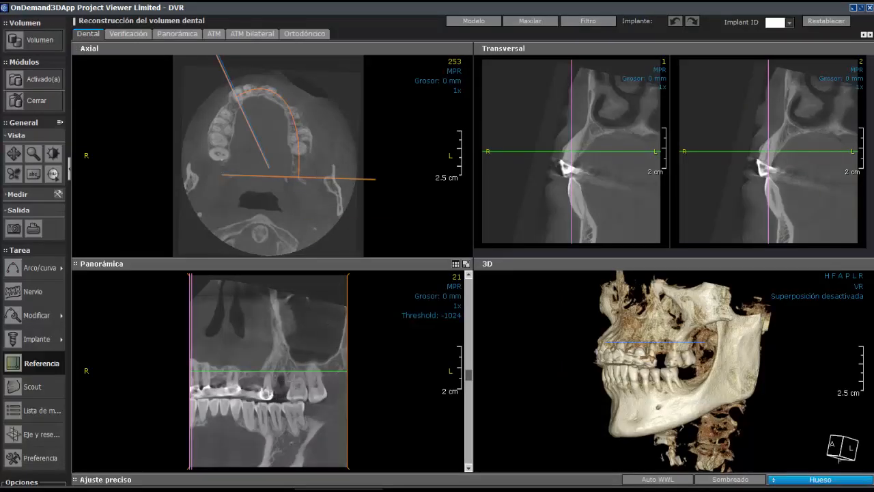
Set the panoramic view's thickness to 12 mm and its rendering mode to MIP.
{"action": "left_click", "coordinate": [437, 300]}
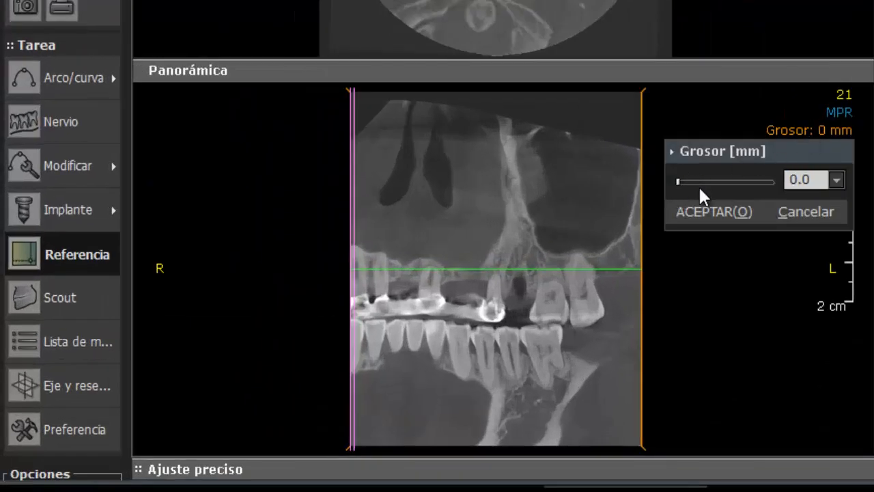
{"action": "mouse_move", "coordinate": [699, 188]}
{"action": "left_mouse_down"}
{"action": "mouse_move", "coordinate": [704, 180]}
{"action": "mouse_move", "coordinate": [706, 193]}
{"action": "left_mouse_up"}
{"action": "left_click", "coordinate": [706, 210]}
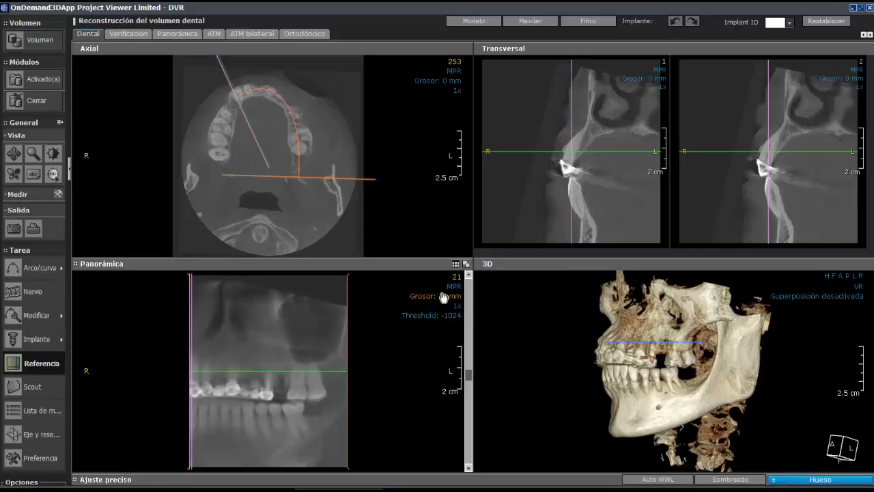
{"action": "left_click", "coordinate": [839, 112]}
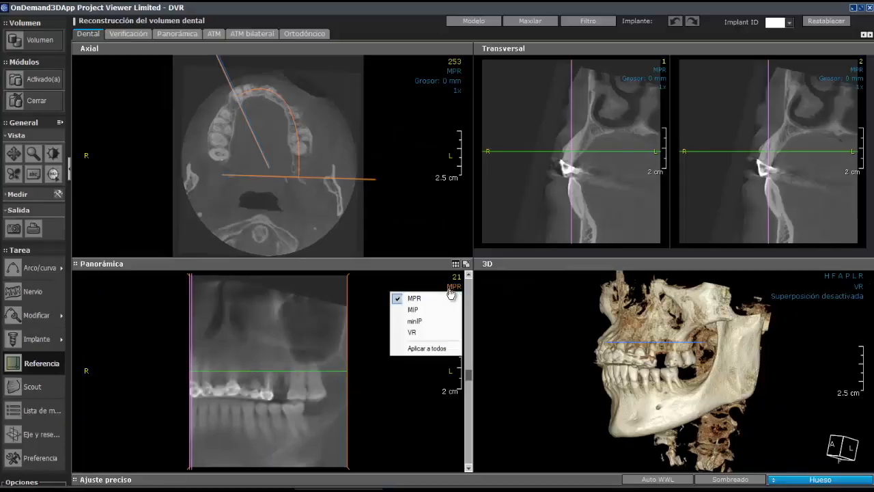
{"action": "left_click", "coordinate": [413, 310]}
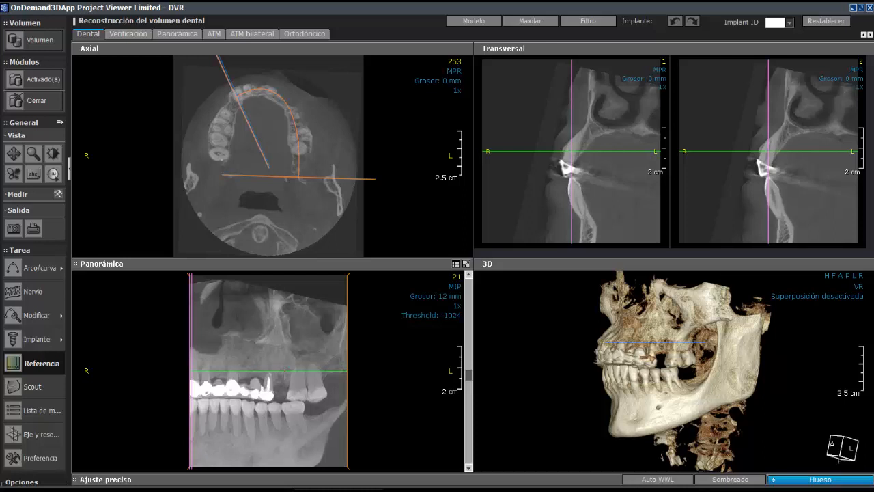
Place the reference point at the missing upper left tooth in the panoramic view and show three cross-sections side by side.
{"action": "left_click", "coordinate": [285, 369]}
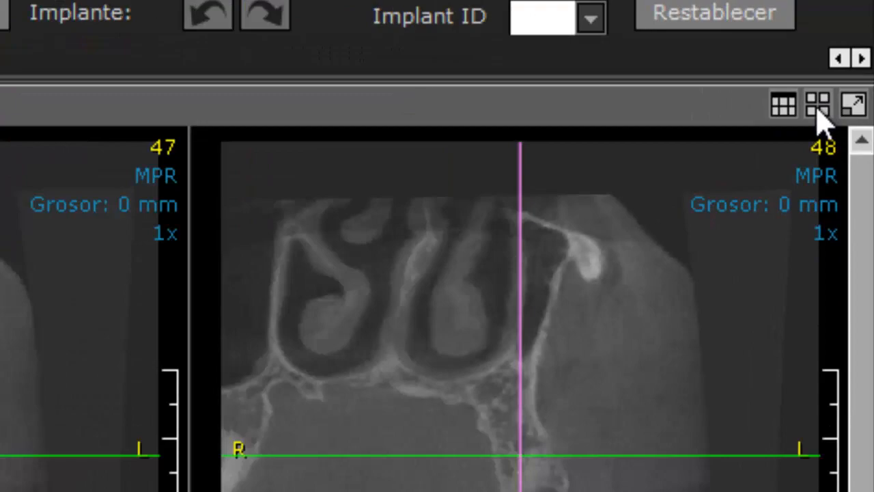
{"action": "left_click", "coordinate": [821, 100]}
{"action": "left_click", "coordinate": [653, 146]}
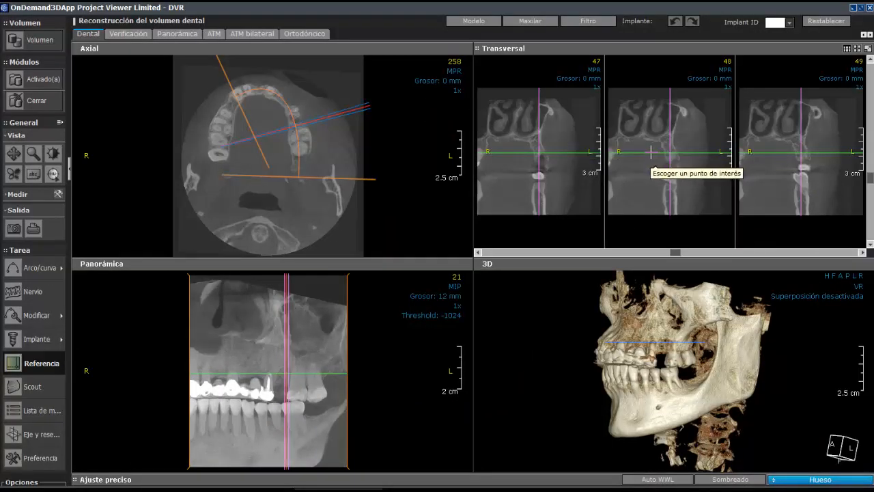
Browse the cross-sections around the missing tooth between 42 and 49 and set the transverse layout to 2 x 1.
{"action": "scroll", "coordinate": [645, 156], "scroll_direction": "up", "scroll_amount": 2}
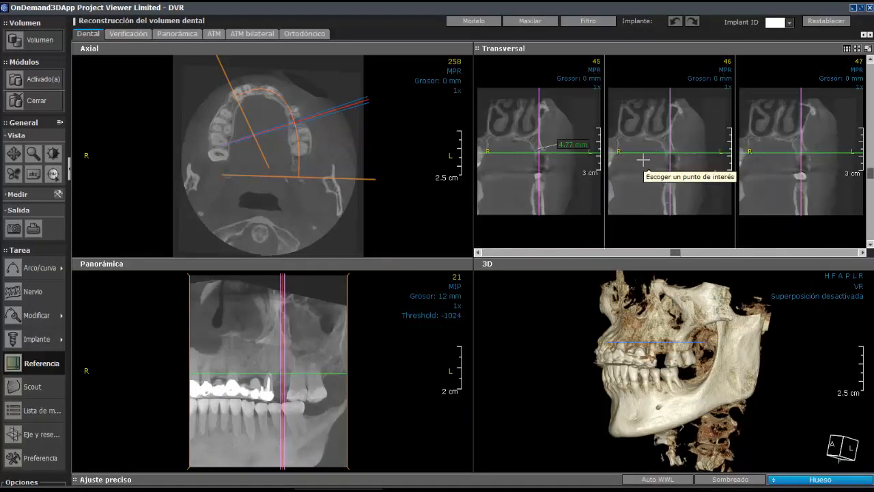
{"action": "scroll", "coordinate": [645, 158], "scroll_direction": "up", "scroll_amount": 2}
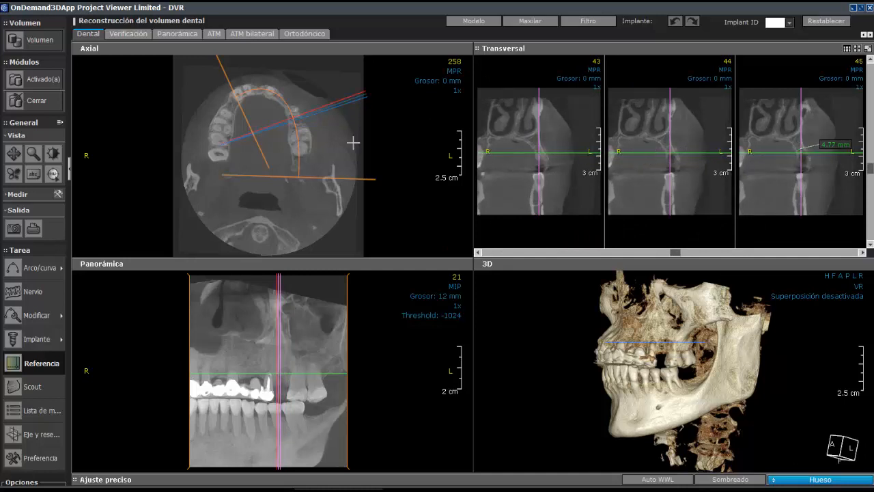
{"action": "scroll", "coordinate": [687, 155], "scroll_direction": "up", "scroll_amount": 1}
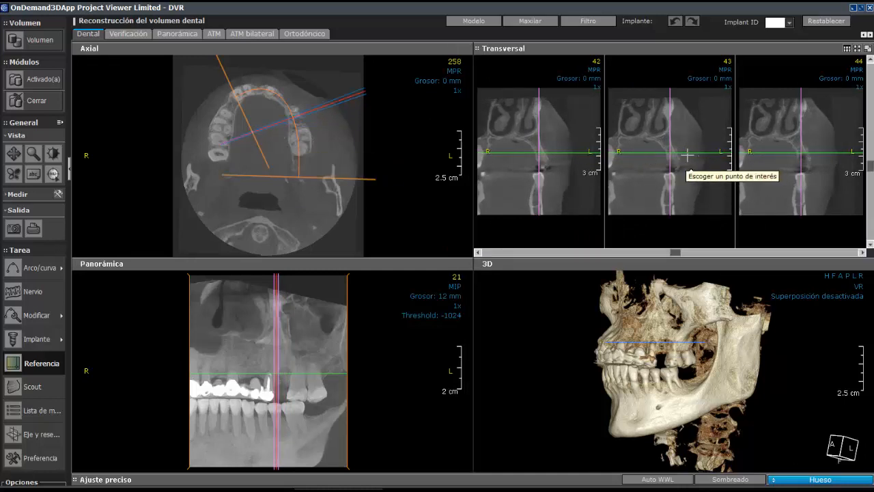
{"action": "scroll", "coordinate": [687, 156], "scroll_direction": "down", "scroll_amount": 2}
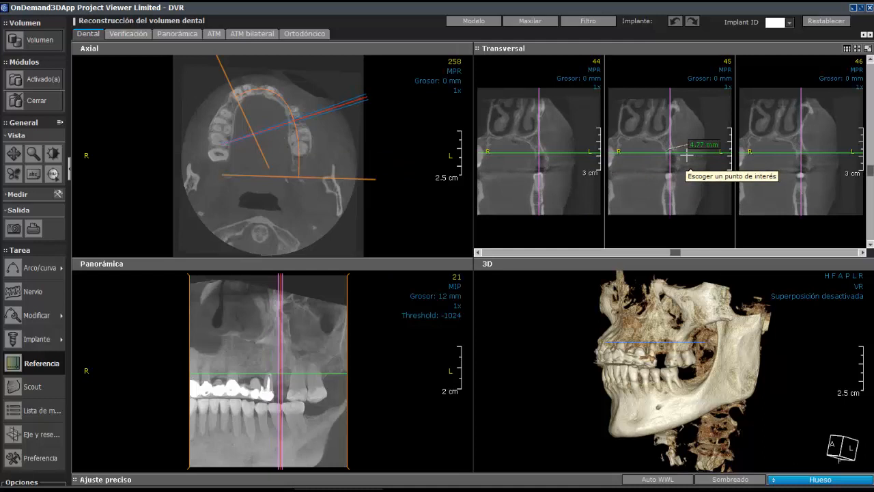
{"action": "scroll", "coordinate": [687, 156], "scroll_direction": "up", "scroll_amount": 2}
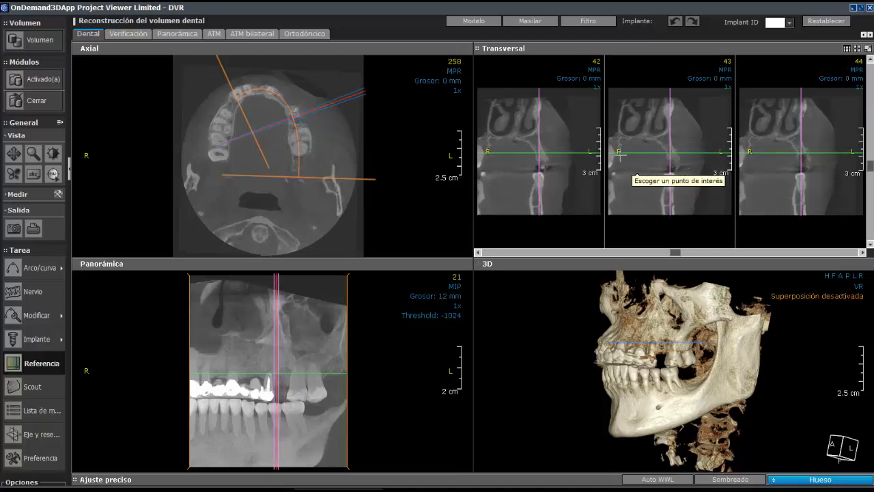
{"action": "left_click", "coordinate": [857, 51]}
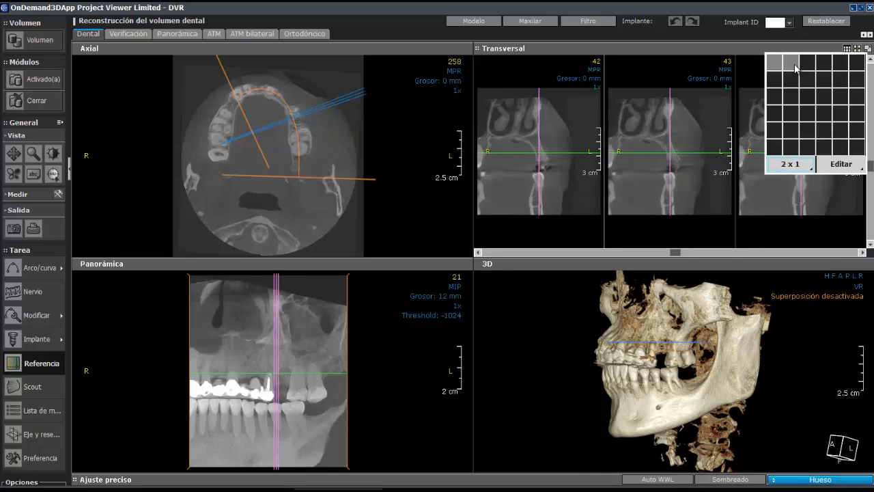
{"action": "left_click", "coordinate": [793, 65]}
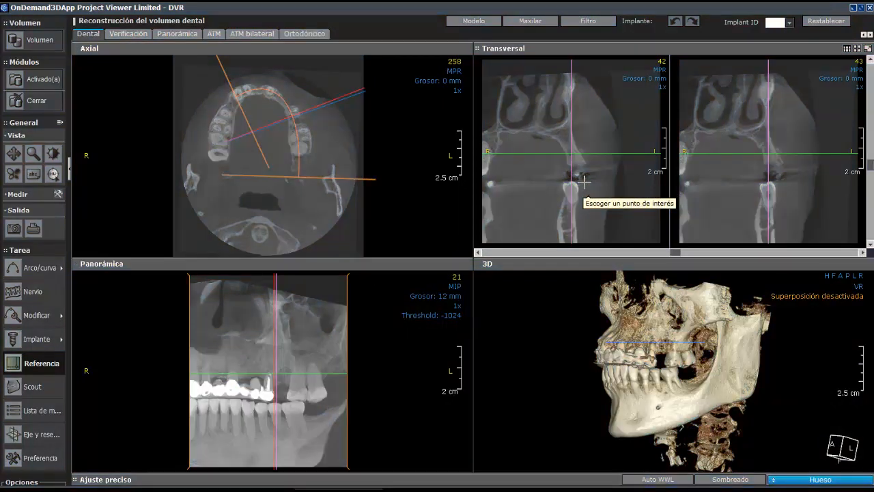
Maximize the transverse view with cross-sections 45 and 46 and hide the reference lines.
{"action": "scroll", "coordinate": [585, 182], "scroll_direction": "down", "scroll_amount": 3}
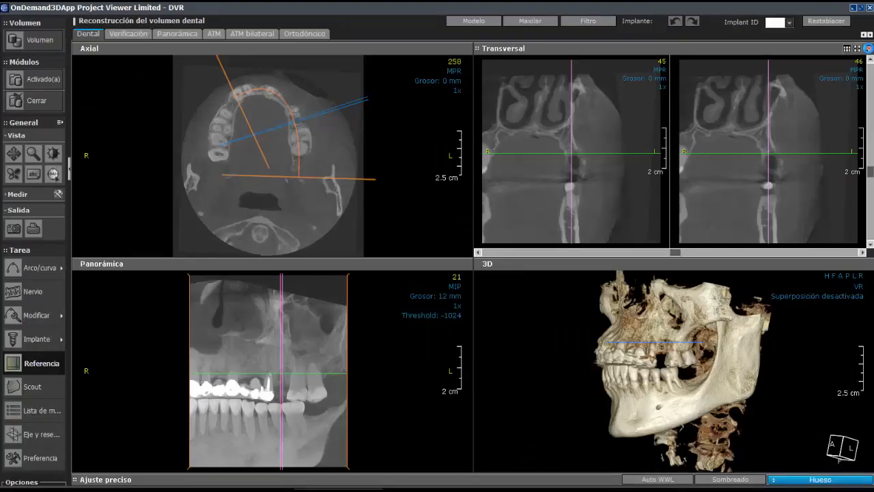
{"action": "left_click", "coordinate": [857, 48]}
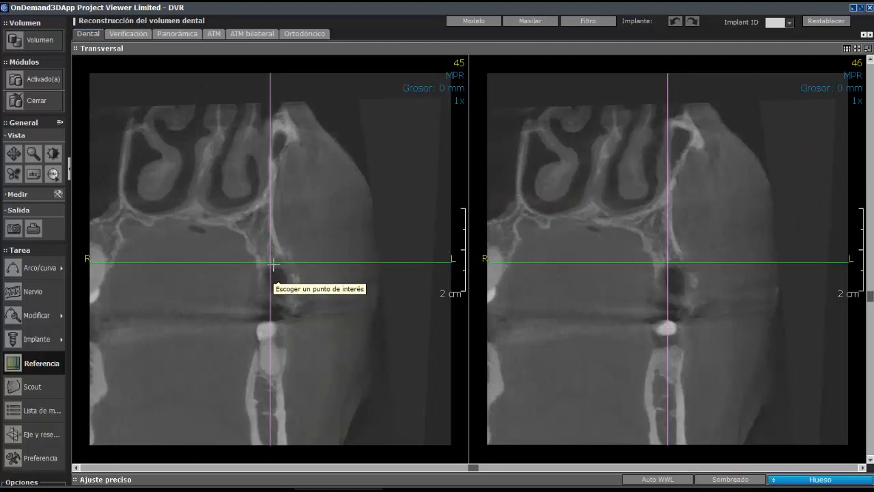
{"action": "key", "text": "Return"}
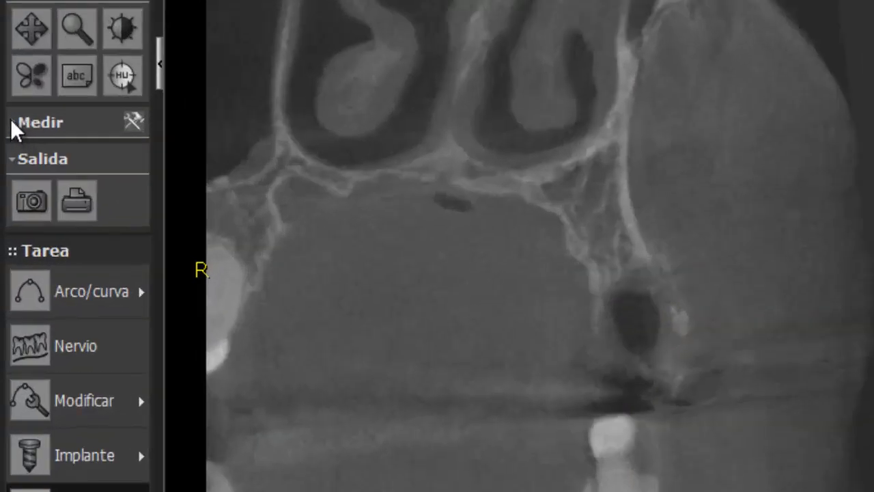
Measure the bone height above the socket on cross-section 45 with the ruler and move its label clear of the bone.
{"action": "left_click", "coordinate": [13, 122]}
{"action": "left_click", "coordinate": [28, 166]}
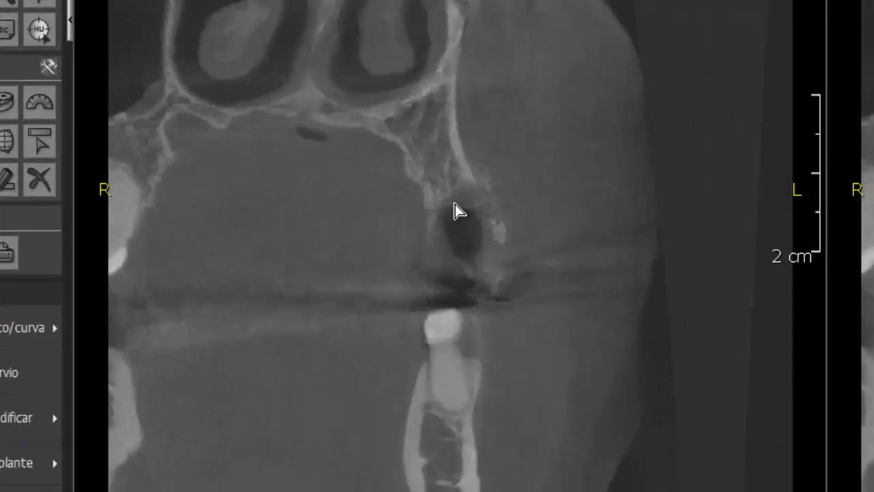
{"action": "left_click", "coordinate": [422, 128]}
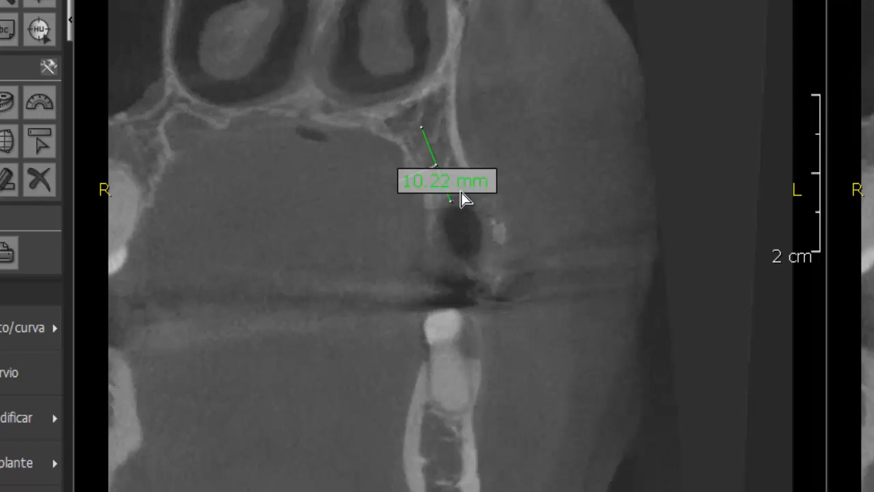
{"action": "left_click_drag", "start_coordinate": [456, 186], "coordinate": [544, 151]}
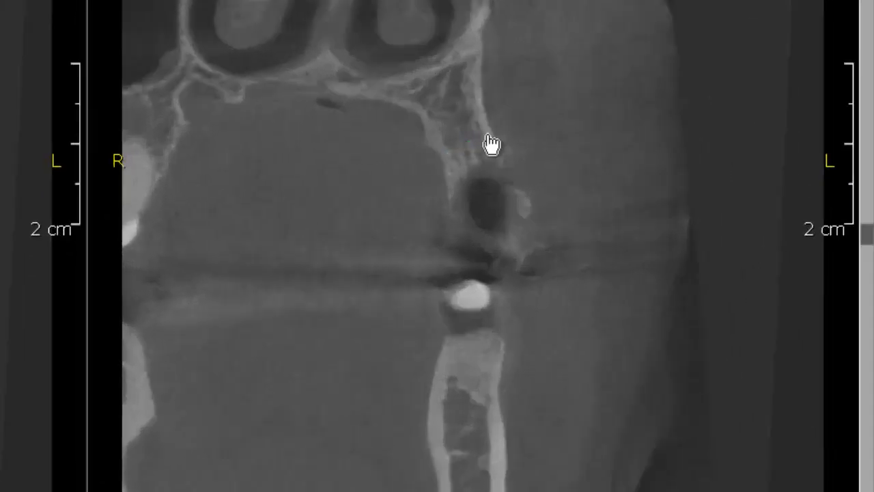
Measure the width of the alveolar ridge above the socket at two levels on cross-section 46.
{"action": "left_click_drag", "start_coordinate": [489, 135], "coordinate": [445, 152]}
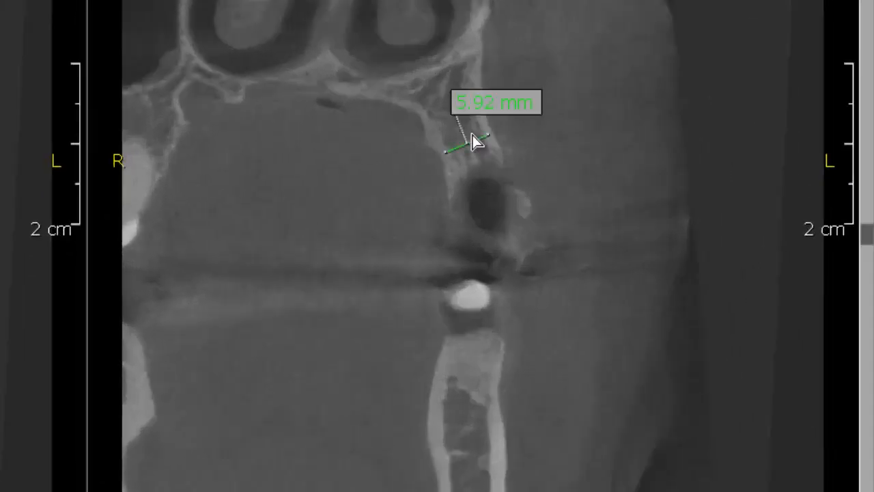
{"action": "left_click", "coordinate": [433, 127]}
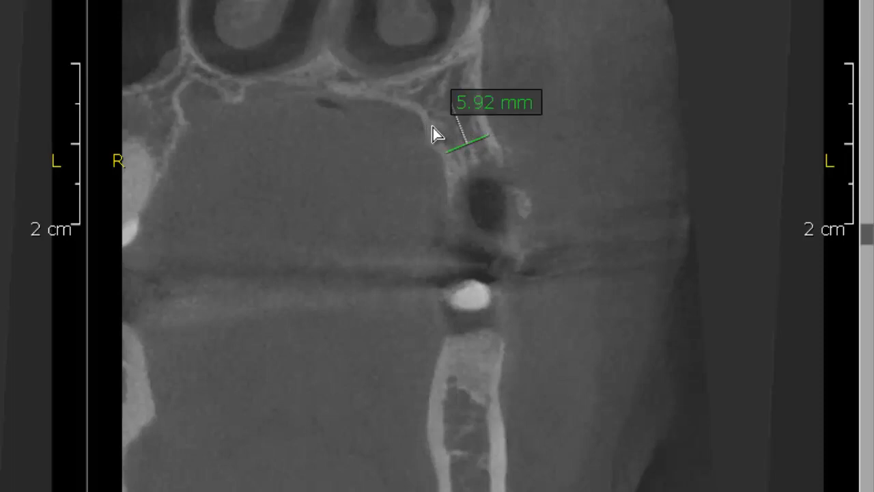
{"action": "left_click", "coordinate": [478, 107]}
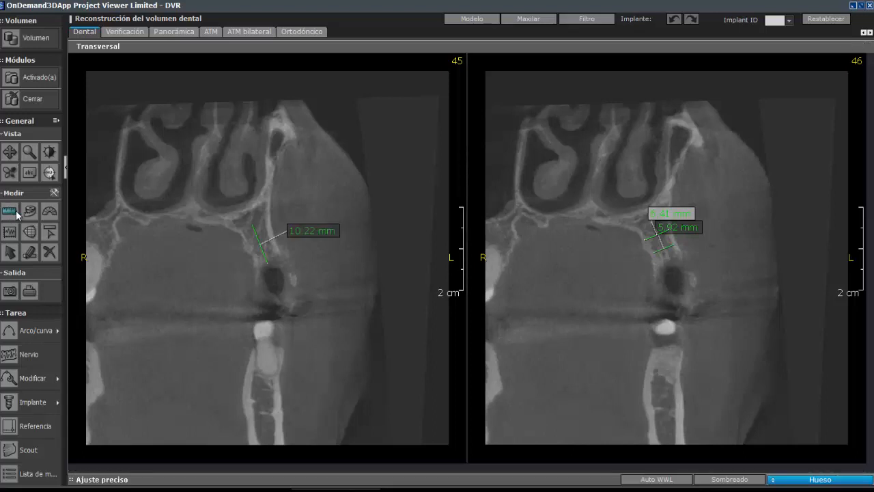
Move the two width labels on cross-section 46 beside the ridge so they no longer overlap.
{"action": "left_click_drag", "start_coordinate": [685, 214], "coordinate": [718, 207]}
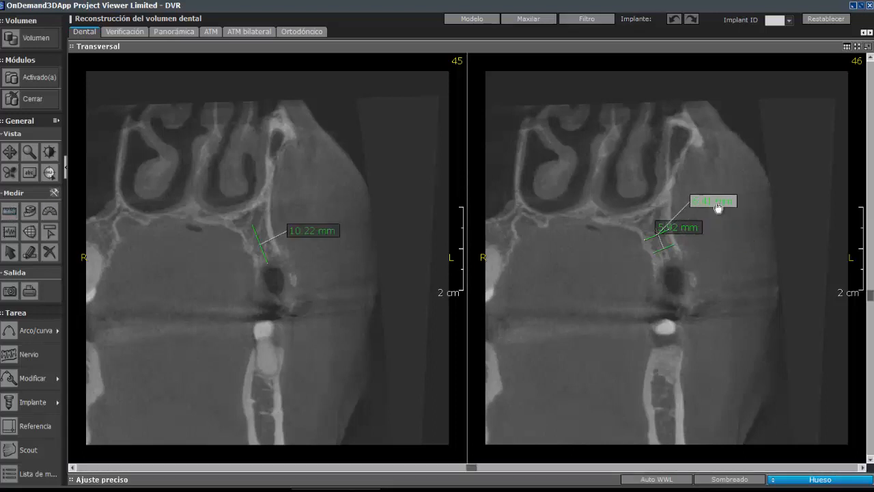
{"action": "left_click_drag", "start_coordinate": [680, 227], "coordinate": [730, 241]}
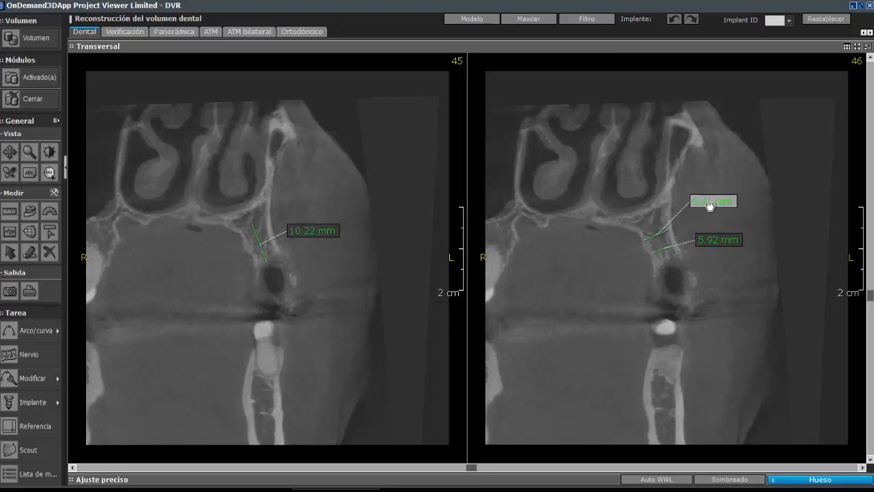
{"action": "left_click_drag", "start_coordinate": [711, 203], "coordinate": [717, 215]}
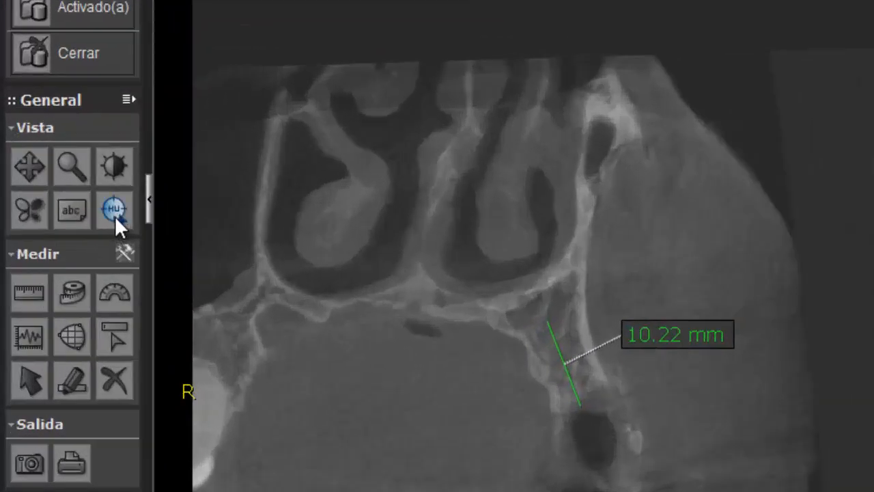
Turn on the HU density read-out and examine the bone on cross-section 45.
{"action": "left_click", "coordinate": [115, 212]}
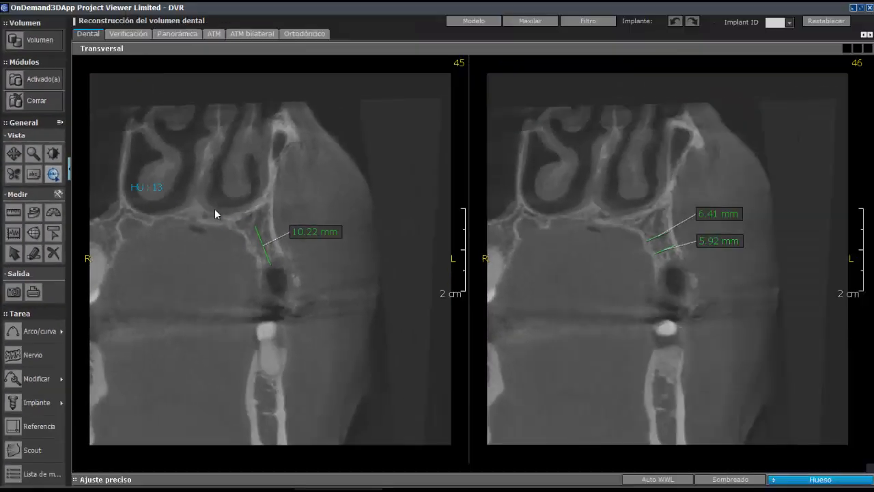